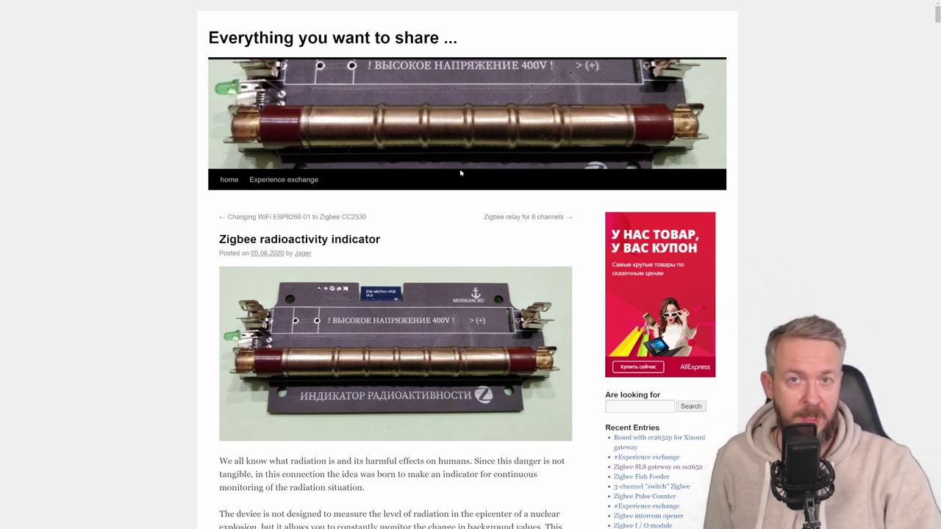
Scroll the modkam.ru article past the schematic and case photos to the open source firmware paragraph.
{"action": "scroll", "coordinate": [459, 170], "scroll_direction": "down", "scroll_amount": 1}
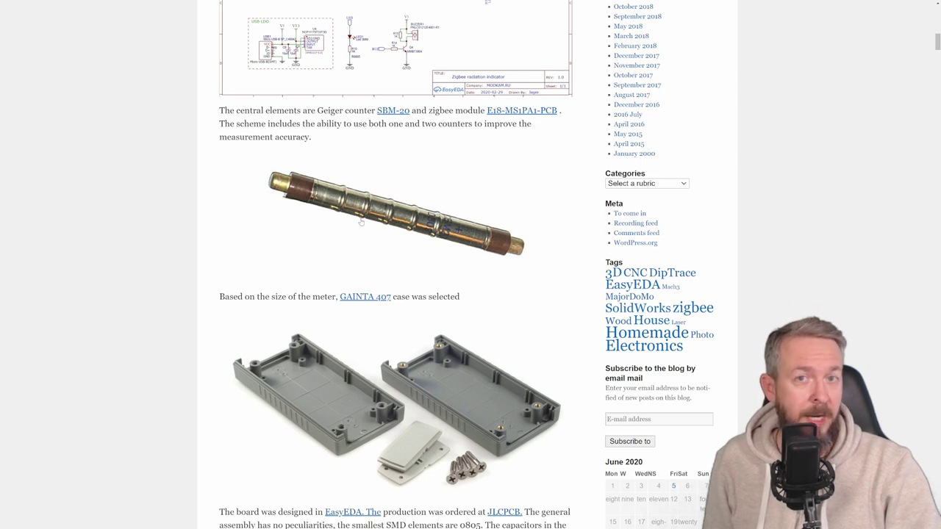
{"action": "scroll", "coordinate": [360, 222], "scroll_direction": "down", "scroll_amount": 2}
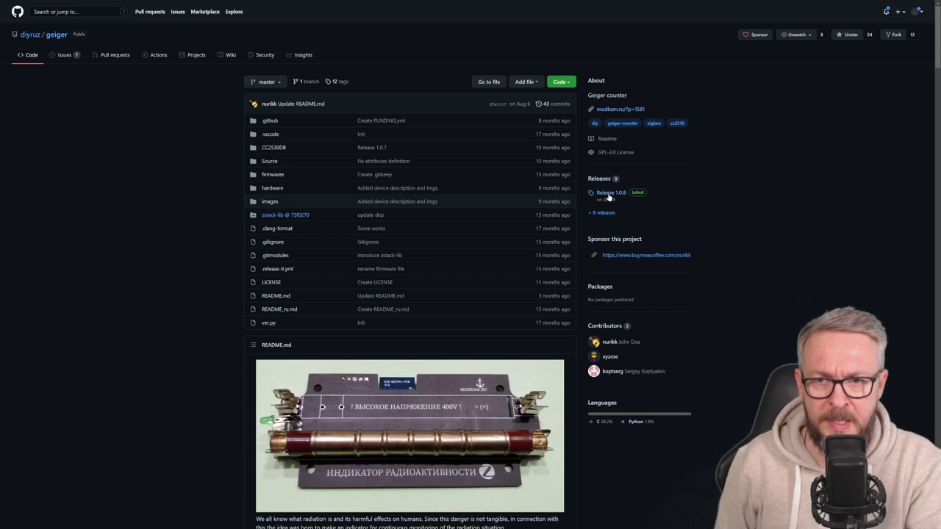
Open the geiger repository's Release 1.0.8 page with its firmware hex files.
{"action": "left_click", "coordinate": [610, 193]}
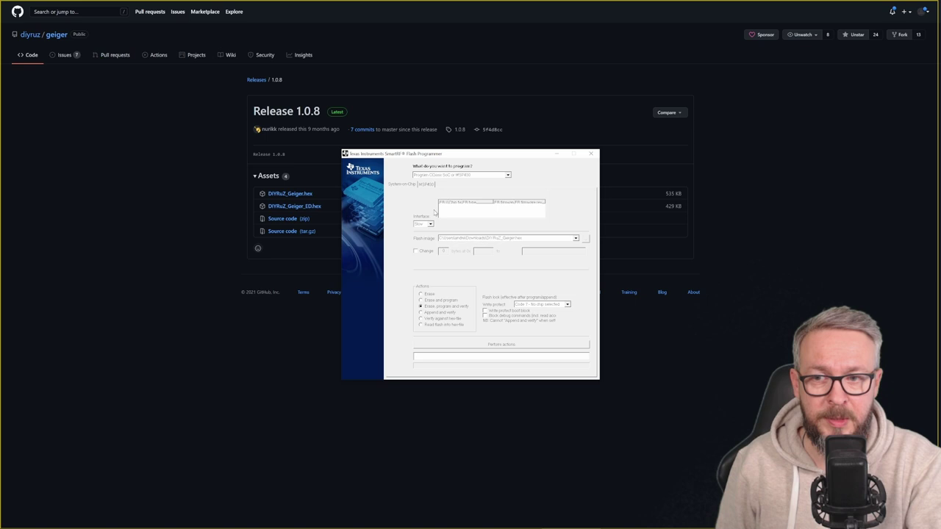
Load DIYRuZ_Geiger (3).hex as the flash image and run erase, program and verify.
{"action": "left_click", "coordinate": [585, 238]}
{"action": "left_click", "coordinate": [476, 218]}
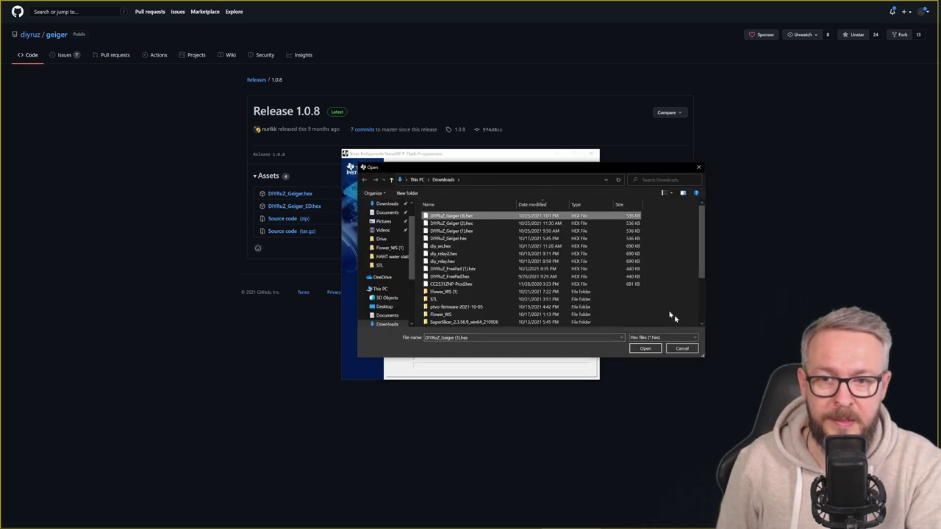
{"action": "left_click", "coordinate": [648, 349]}
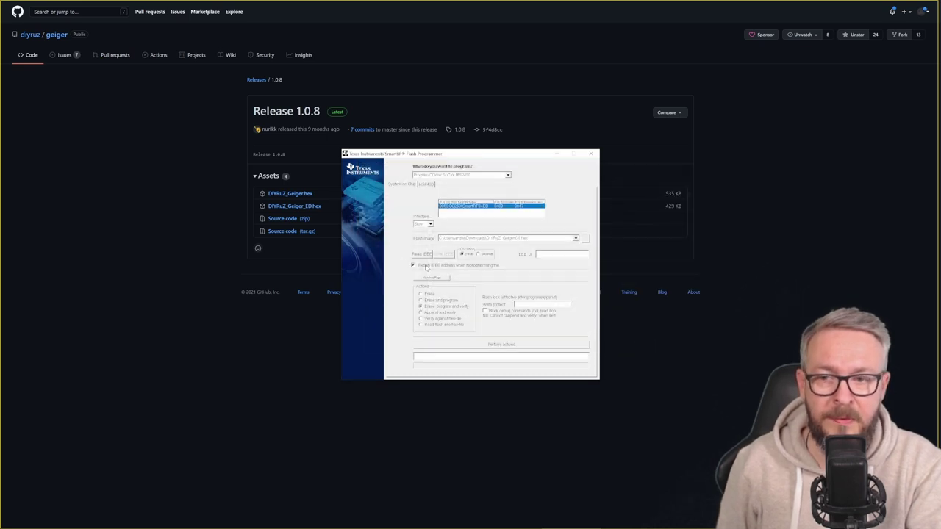
{"action": "left_click", "coordinate": [491, 345]}
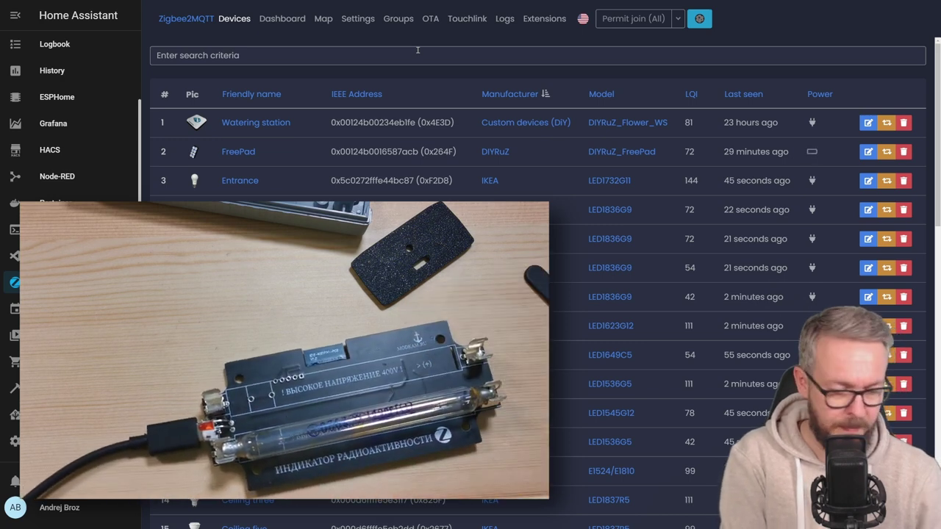
Enable 'Permit join (All)' in Zigbee2MQTT so the Geiger counter can pair.
{"action": "left_click", "coordinate": [619, 21]}
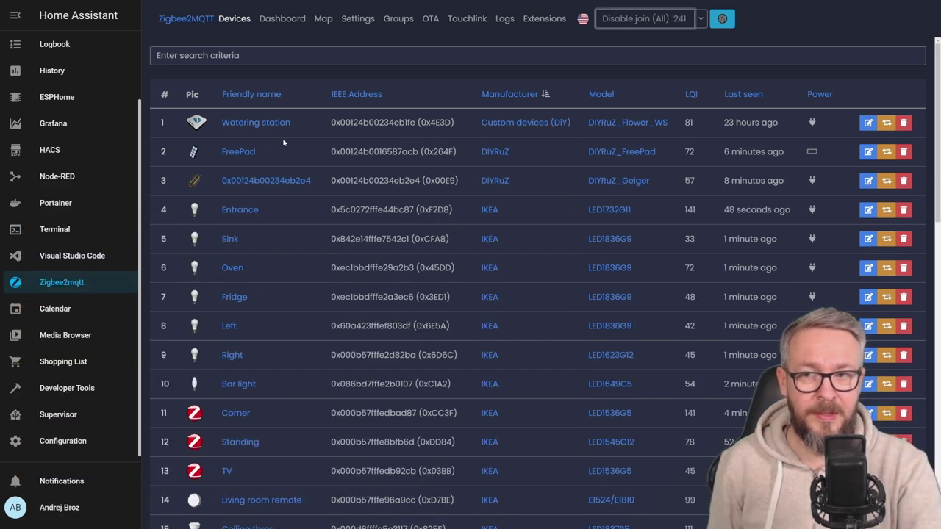
Rename the new device to 'Geiger counter', updating its Home Assistant entity IDs.
{"action": "left_click", "coordinate": [867, 181]}
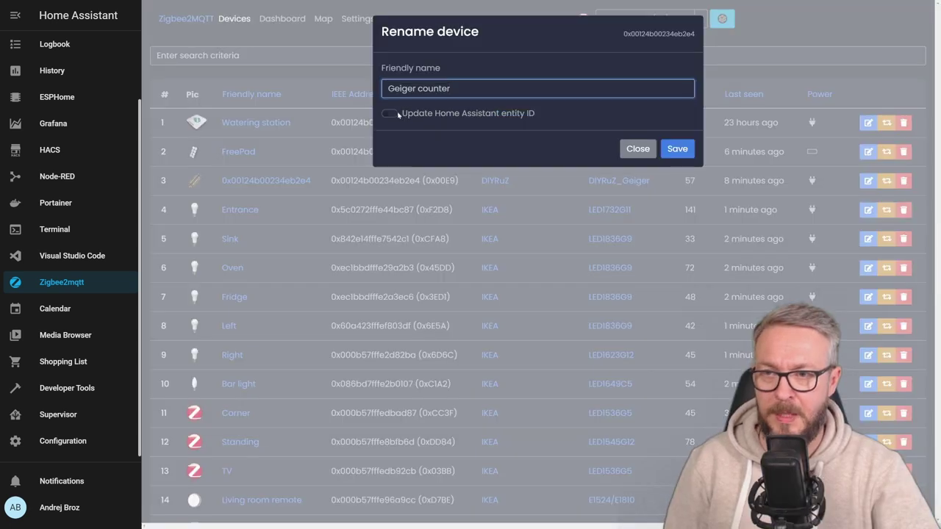
{"action": "left_click", "coordinate": [390, 114]}
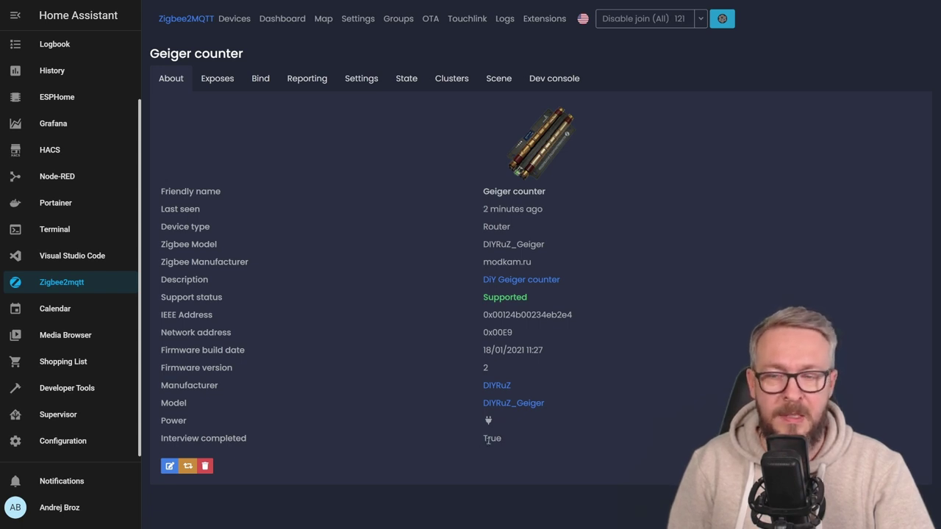
In Exposes, refresh LED and buzzer feedback states and switch buzzer feedback on.
{"action": "left_click", "coordinate": [225, 78]}
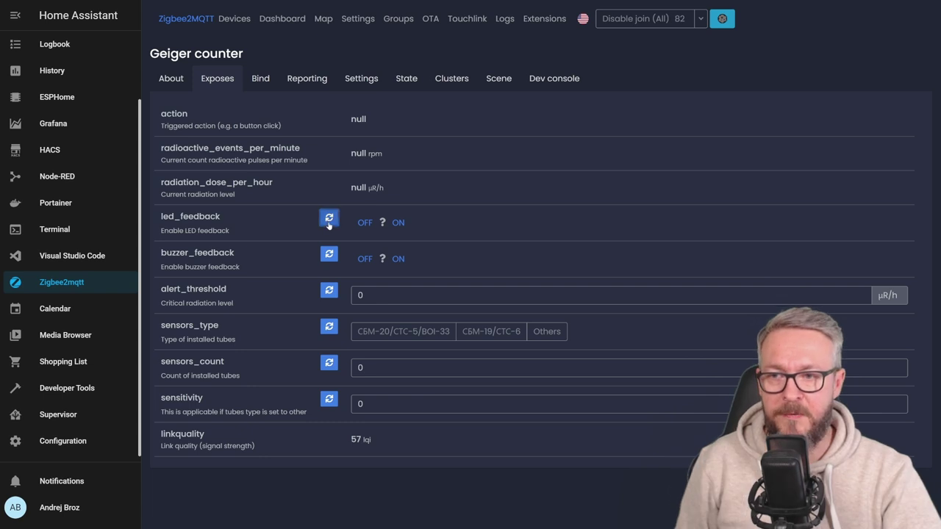
{"action": "left_click", "coordinate": [329, 218]}
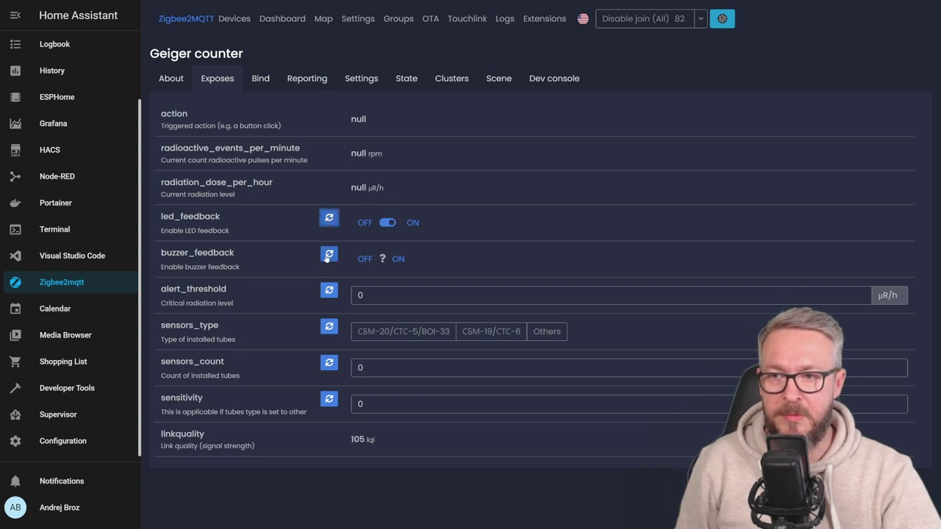
{"action": "left_click", "coordinate": [328, 256]}
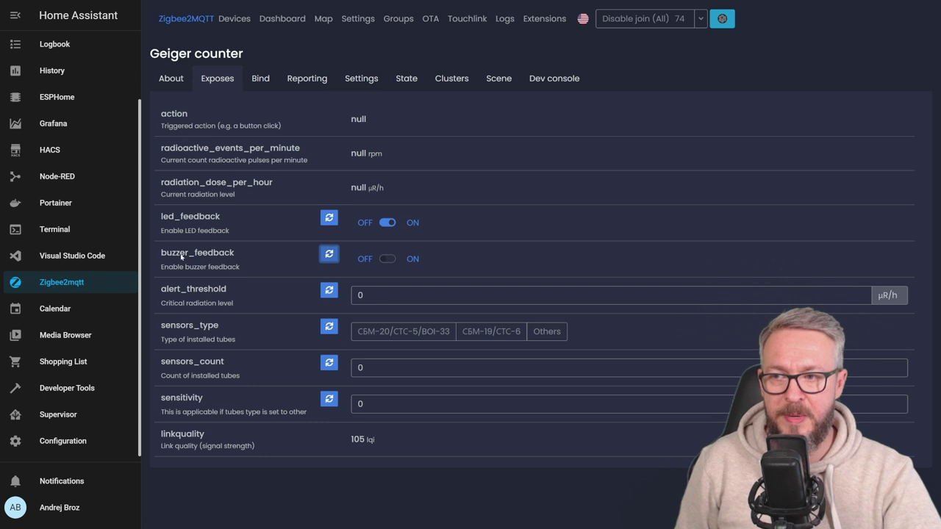
{"action": "left_click", "coordinate": [410, 261]}
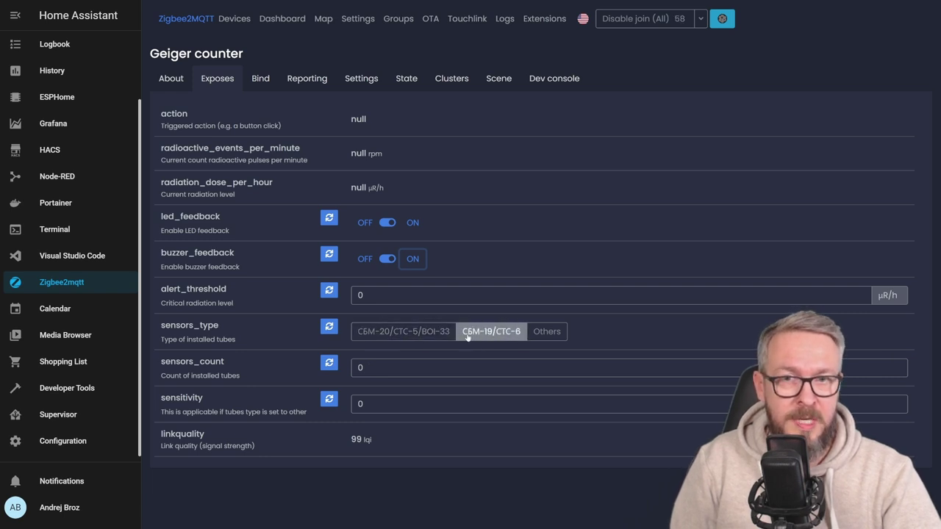
Set tube type to Others and sensors_count to 1, then refresh sensitivity and alert_threshold.
{"action": "left_click", "coordinate": [548, 331]}
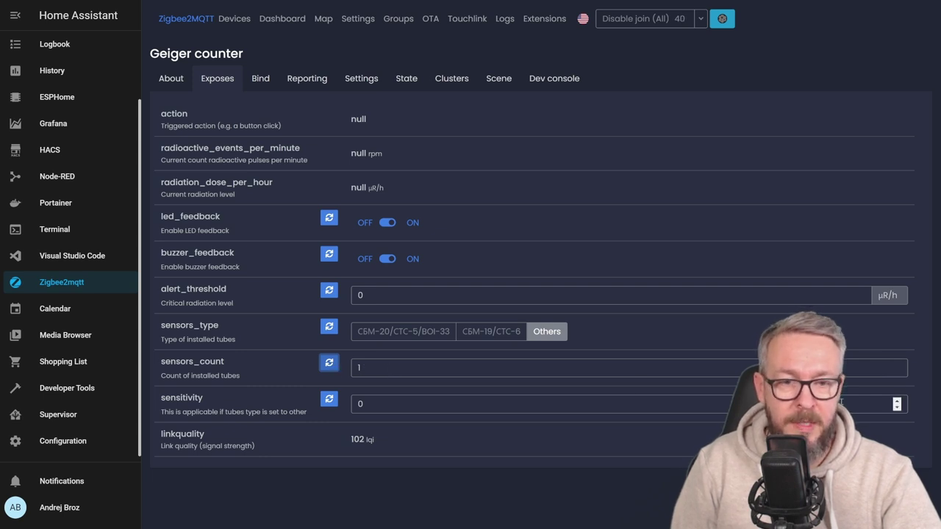
{"action": "left_click", "coordinate": [896, 365]}
{"action": "left_click", "coordinate": [897, 372]}
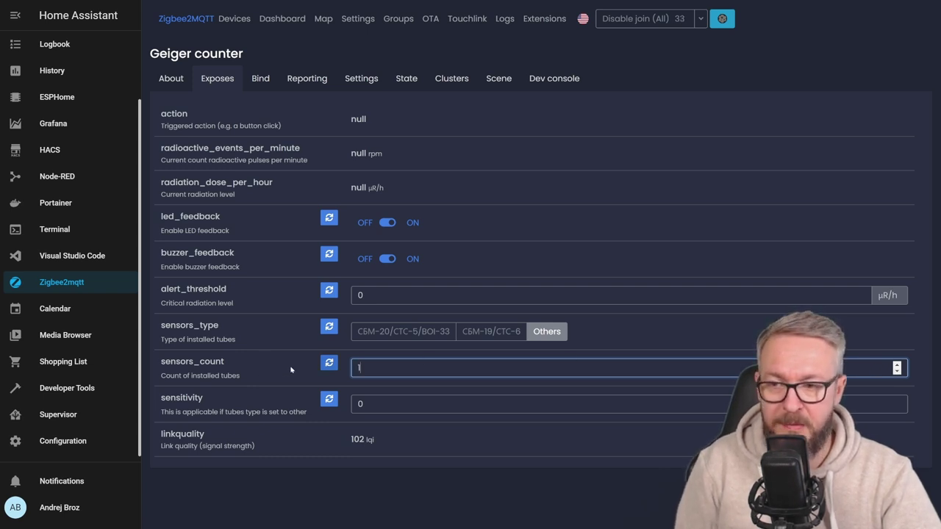
{"action": "left_click", "coordinate": [328, 364]}
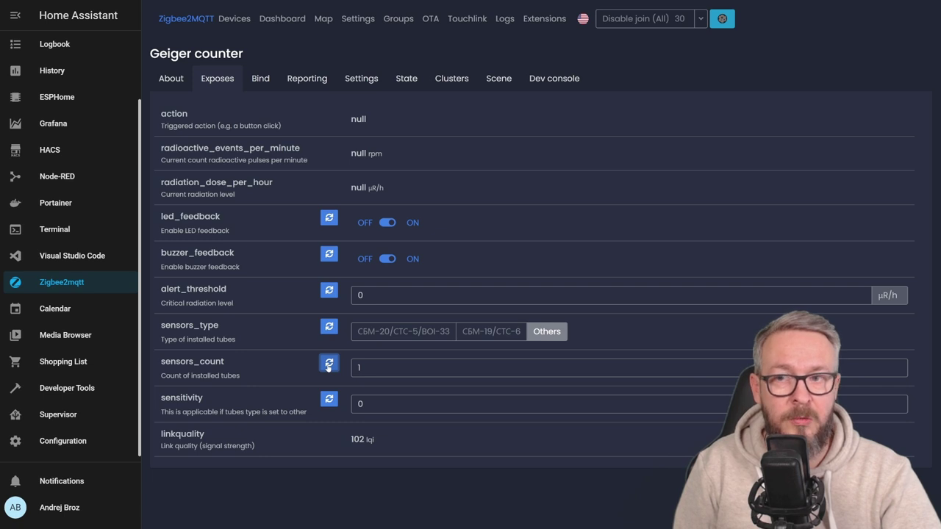
{"action": "left_click", "coordinate": [329, 328]}
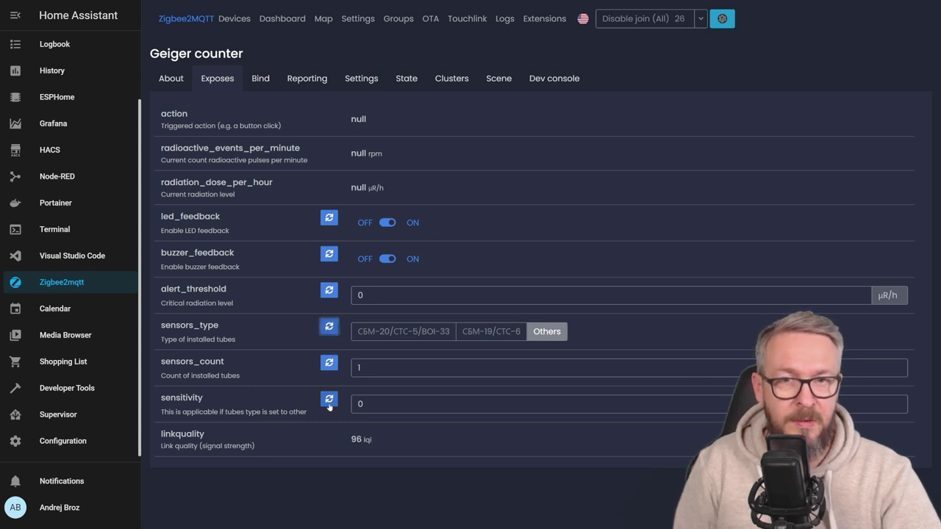
{"action": "left_click", "coordinate": [329, 405]}
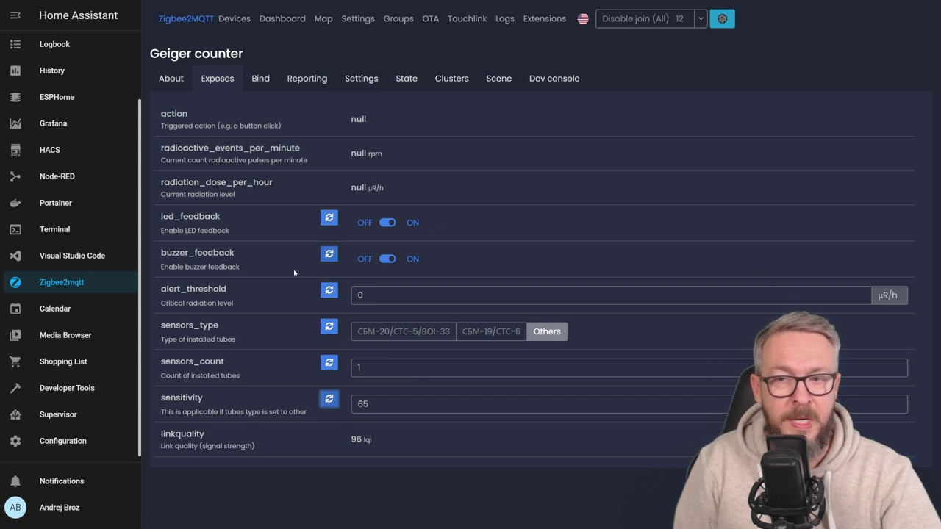
{"action": "left_click", "coordinate": [330, 291]}
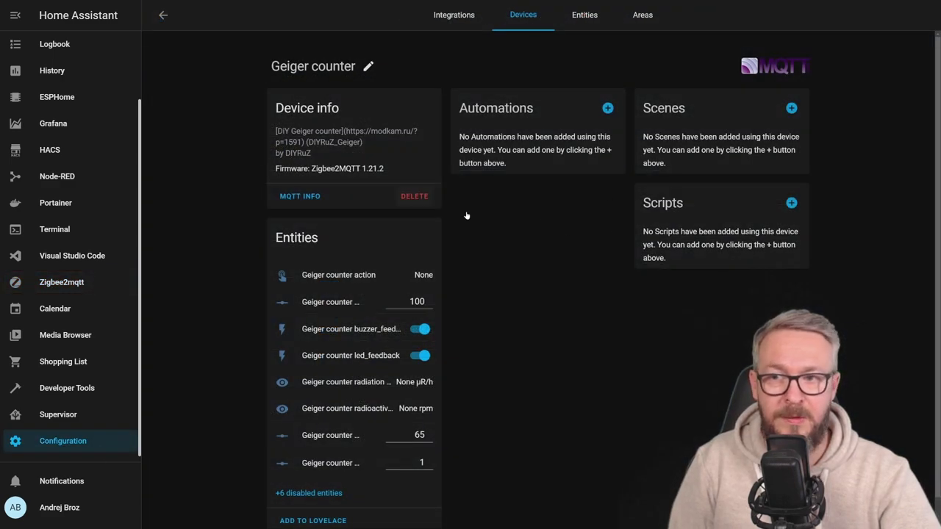
Reveal the six disabled entities, enable sensor.geiger_counter_linkquality, and accept the restart notice.
{"action": "left_click_drag", "start_coordinate": [288, 131], "coordinate": [357, 157]}
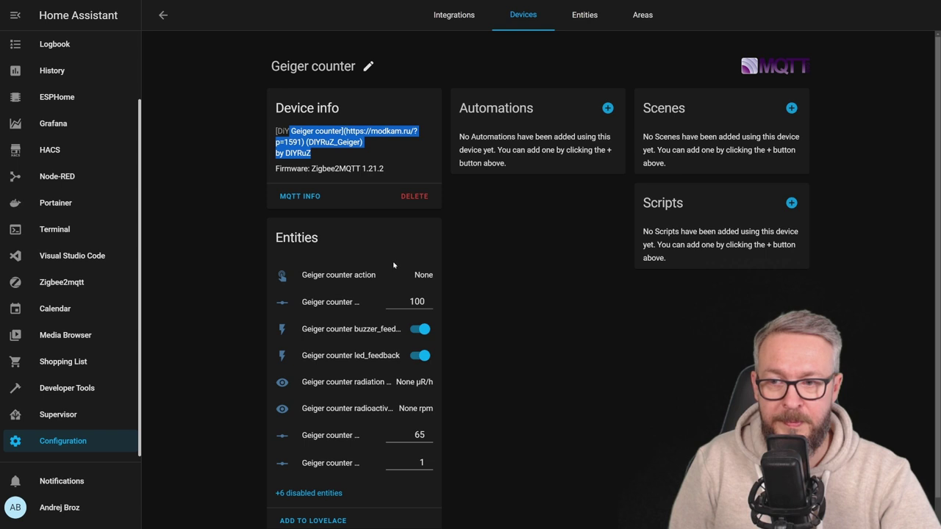
{"action": "scroll", "coordinate": [393, 265], "scroll_direction": "down", "scroll_amount": 1}
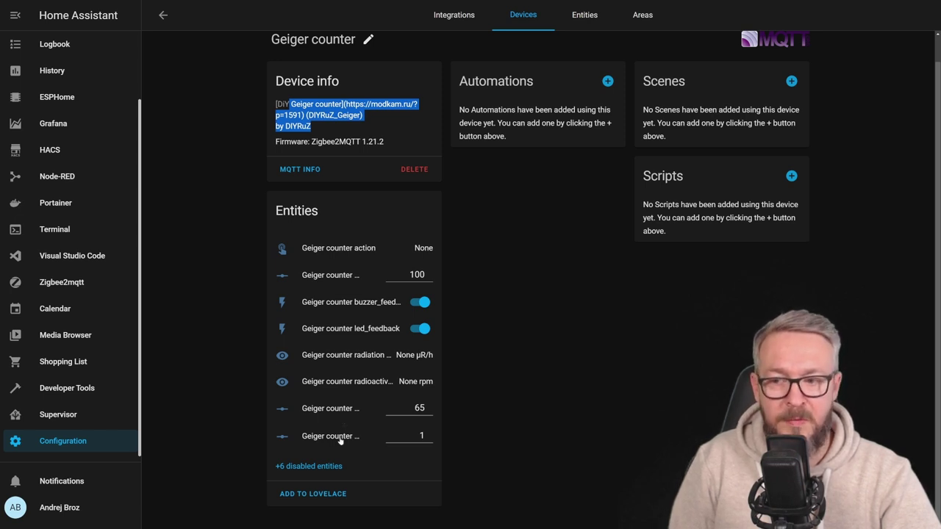
{"action": "left_click", "coordinate": [314, 468]}
{"action": "scroll", "coordinate": [328, 383], "scroll_direction": "down", "scroll_amount": 1}
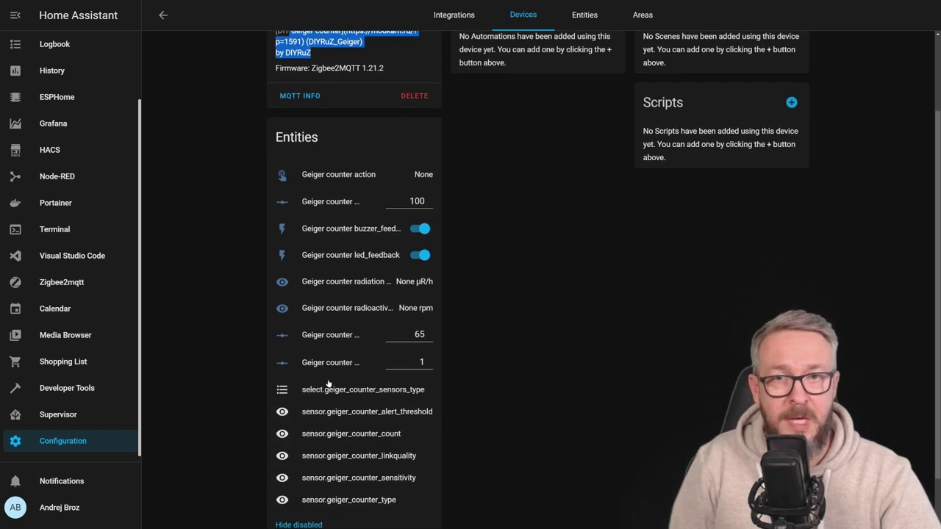
{"action": "left_click", "coordinate": [331, 457]}
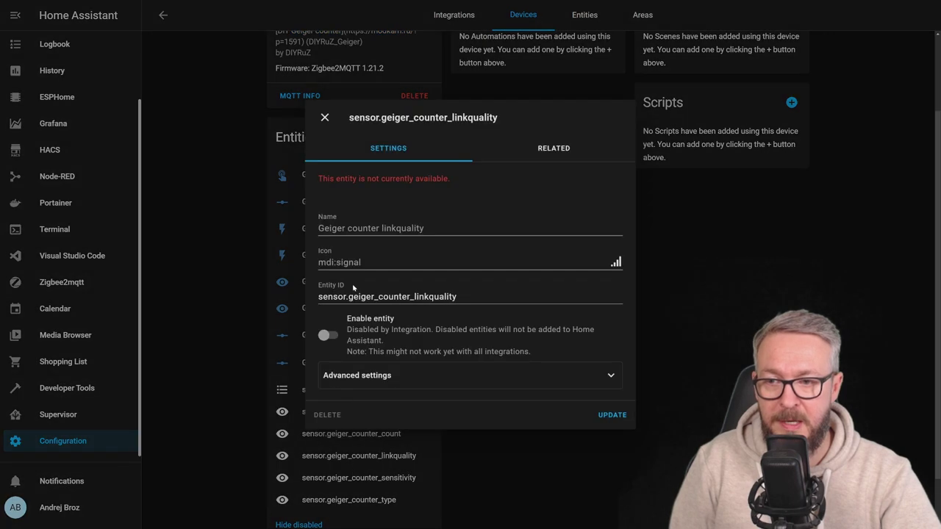
{"action": "left_click", "coordinate": [327, 335]}
{"action": "left_click", "coordinate": [622, 416]}
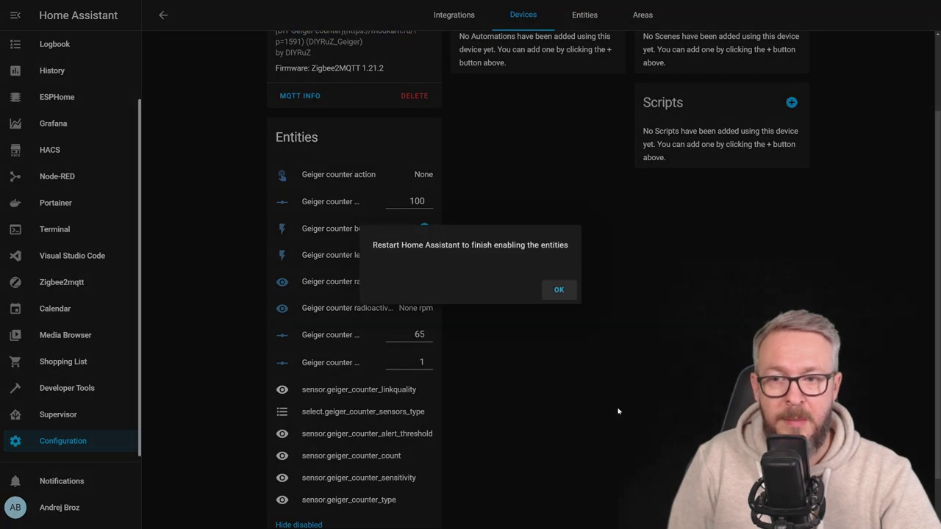
{"action": "left_click", "coordinate": [560, 287]}
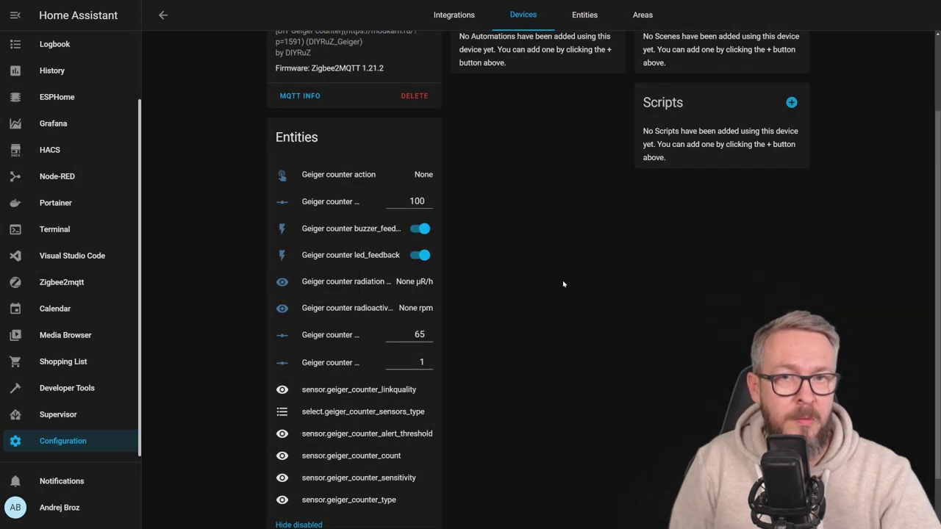
{"action": "scroll", "coordinate": [557, 287], "scroll_direction": "down", "scroll_amount": 1}
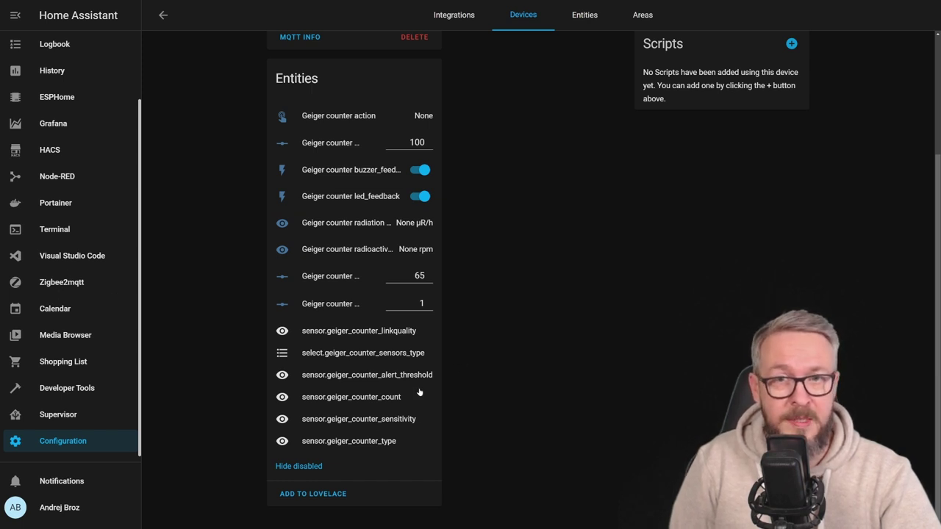
Add the suggested Geiger counter entities card to the Doomsday dashboard view.
{"action": "left_click", "coordinate": [309, 493]}
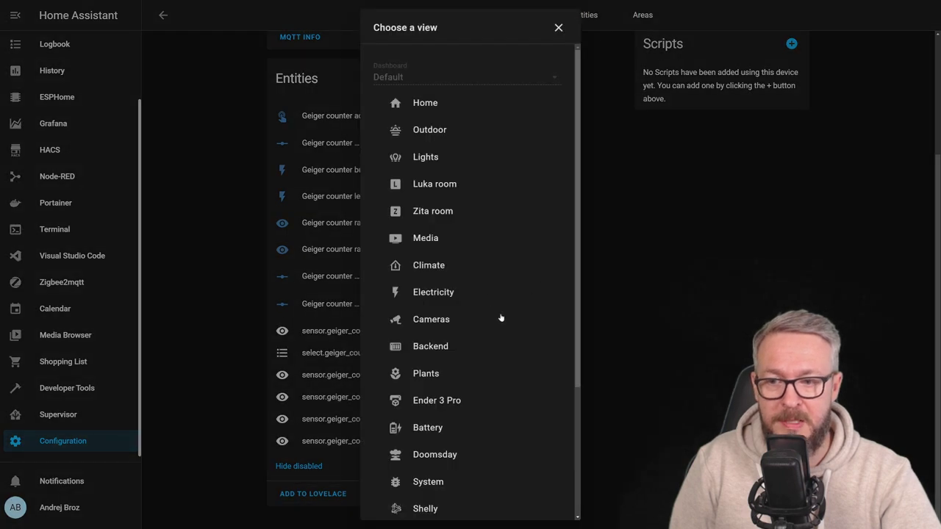
{"action": "left_click", "coordinate": [430, 456]}
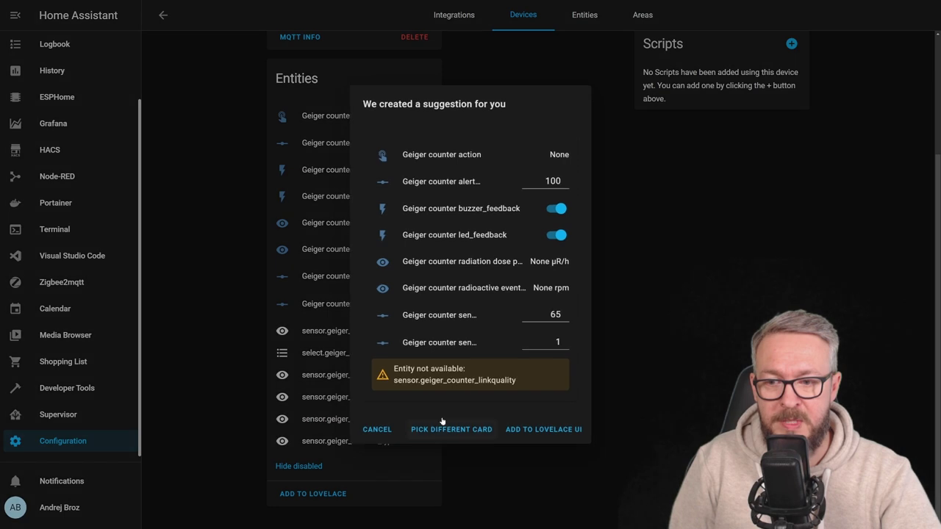
{"action": "left_click", "coordinate": [539, 434]}
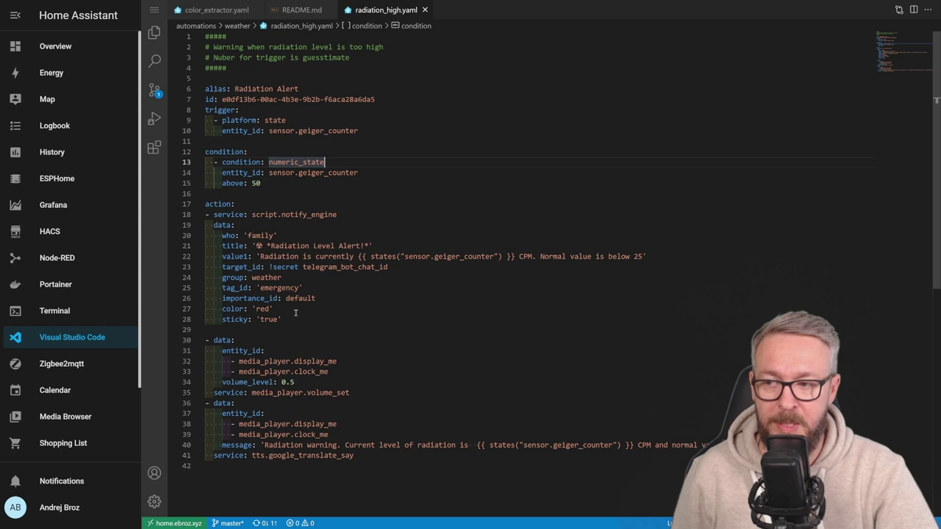
Create a new automation starting from an empty one.
{"action": "scroll", "coordinate": [73, 331], "scroll_direction": "down", "scroll_amount": 2}
{"action": "left_click", "coordinate": [72, 443]}
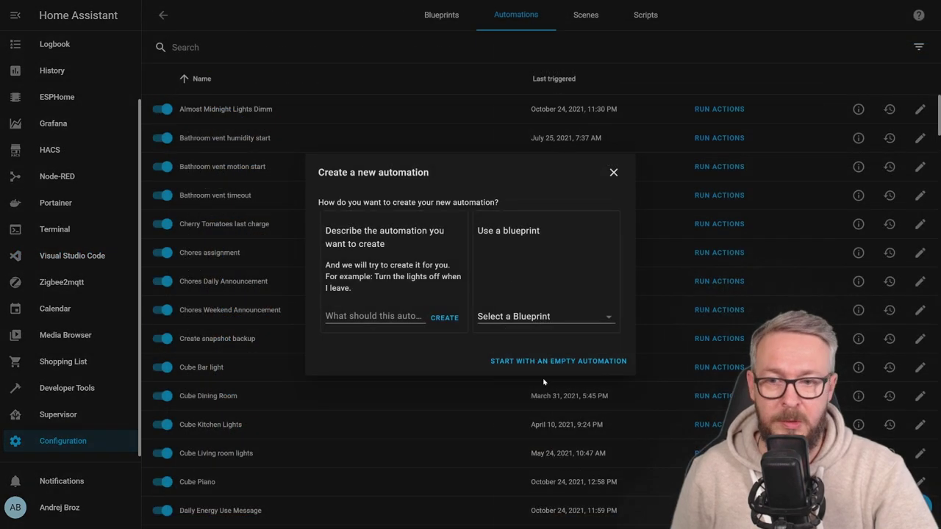
{"action": "left_click", "coordinate": [540, 360]}
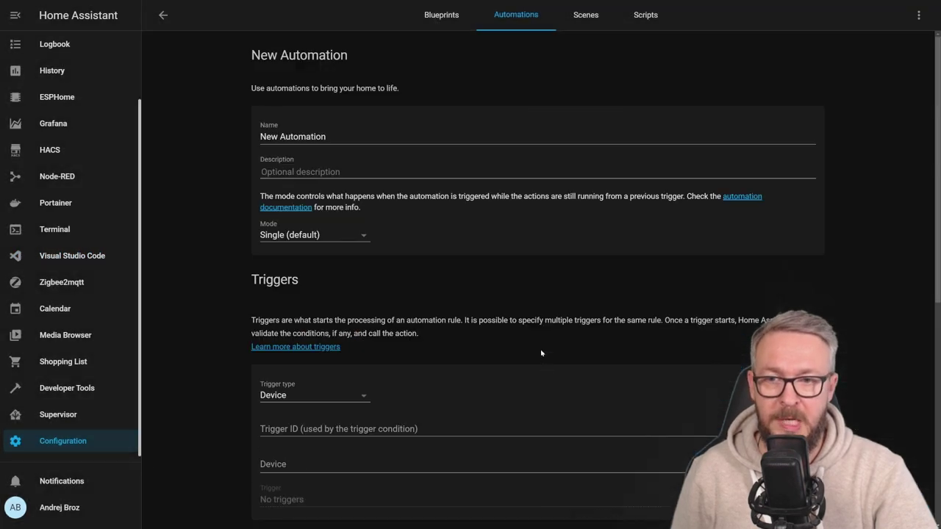
Name the automation 'Radiation warning'.
{"action": "left_click", "coordinate": [351, 139]}
{"action": "key", "text": "ctrl+a"}
{"action": "key", "text": "BackSpace"}
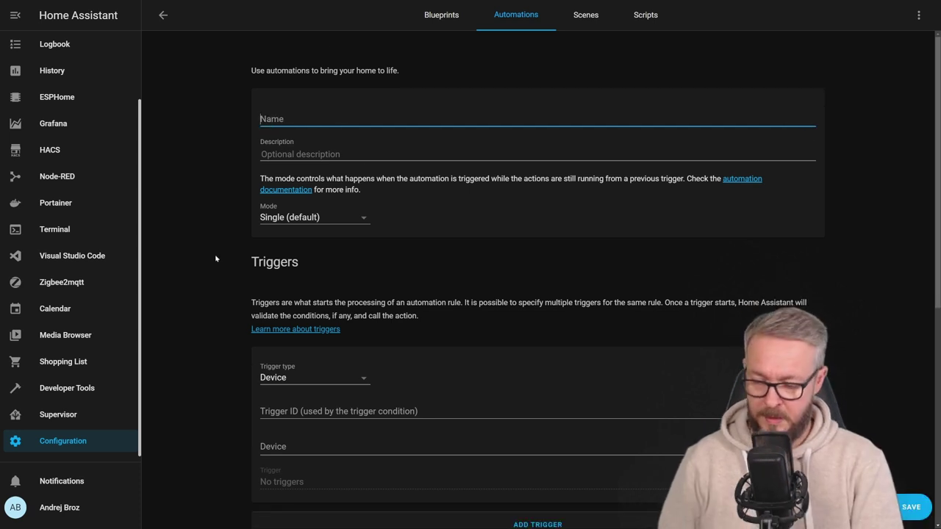
{"action": "type", "text": "Radioa"}
{"action": "key", "text": "BackSpace"}
{"action": "key", "text": "BackSpace"}
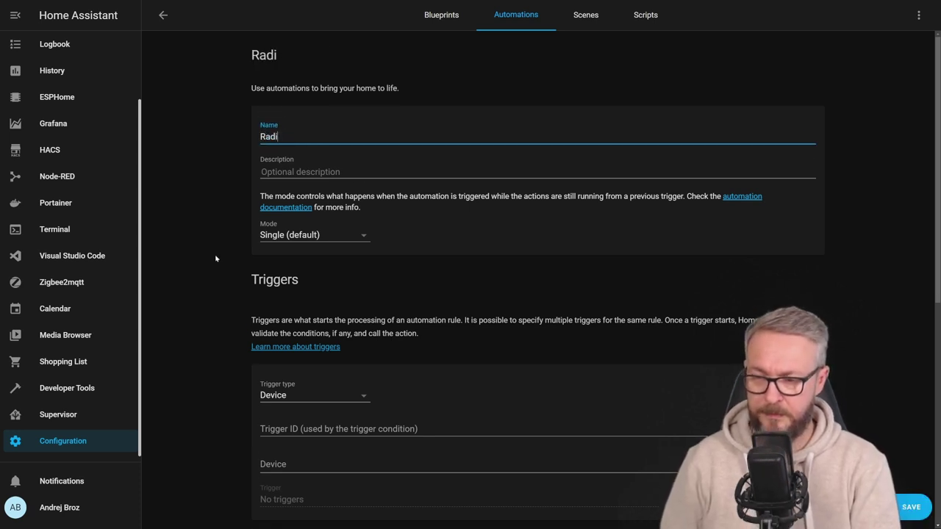
{"action": "type", "text": "ation wat"}
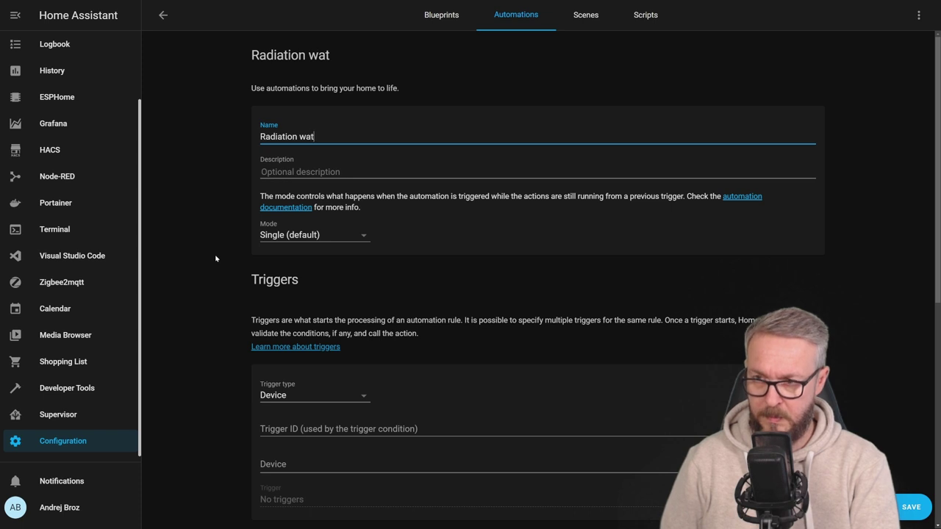
{"action": "key", "text": "BackSpace"}
{"action": "type", "text": "rning"}
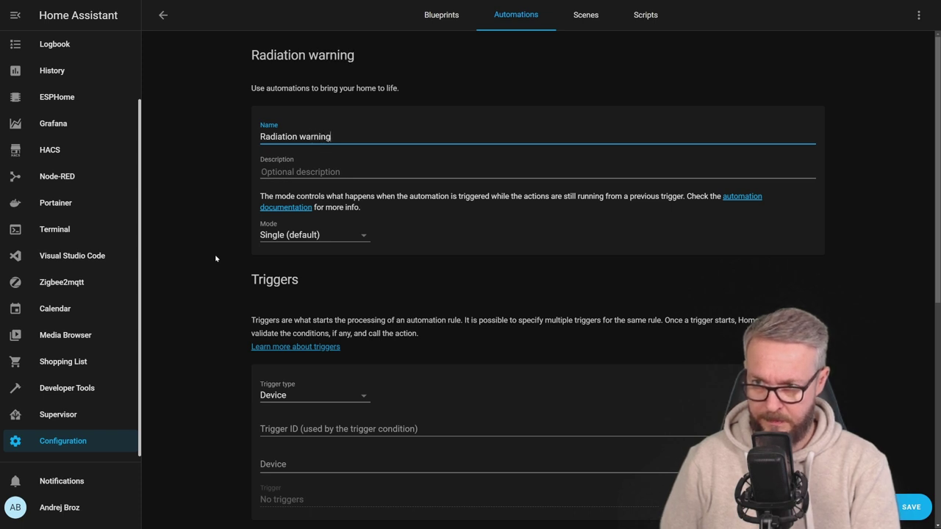
{"action": "key", "text": "Tab"}
{"action": "key", "text": "Tab"}
{"action": "key", "text": "Tab"}
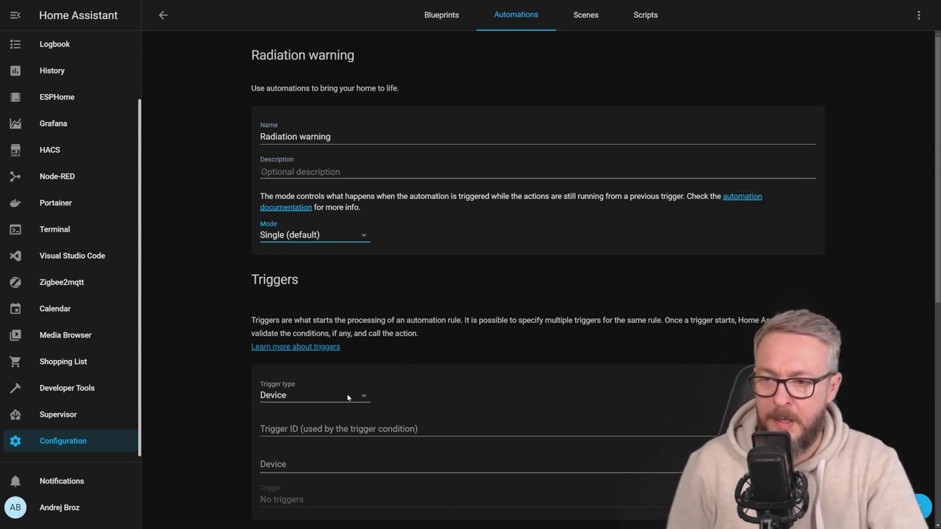
Add a Device trigger on the Geiger counter's radioactive events per minute.
{"action": "scroll", "coordinate": [390, 368], "scroll_direction": "down", "scroll_amount": 1}
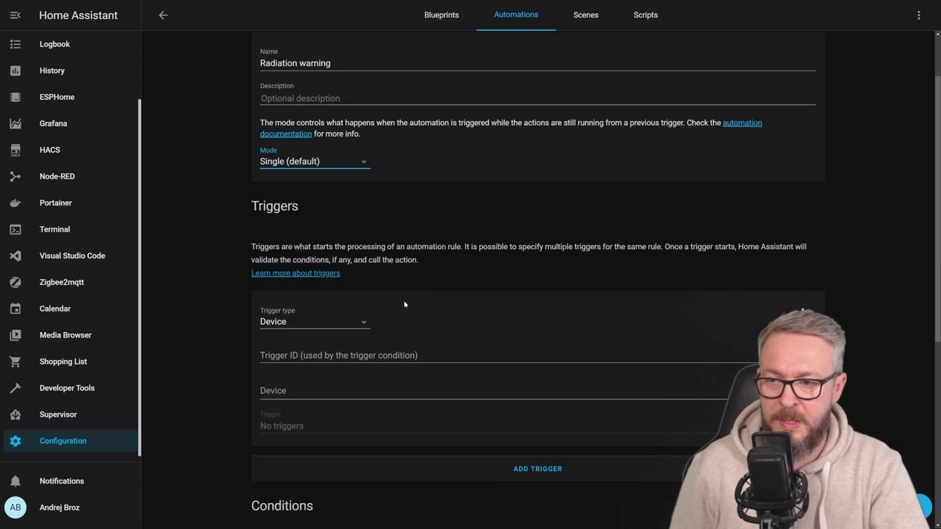
{"action": "left_click", "coordinate": [361, 328]}
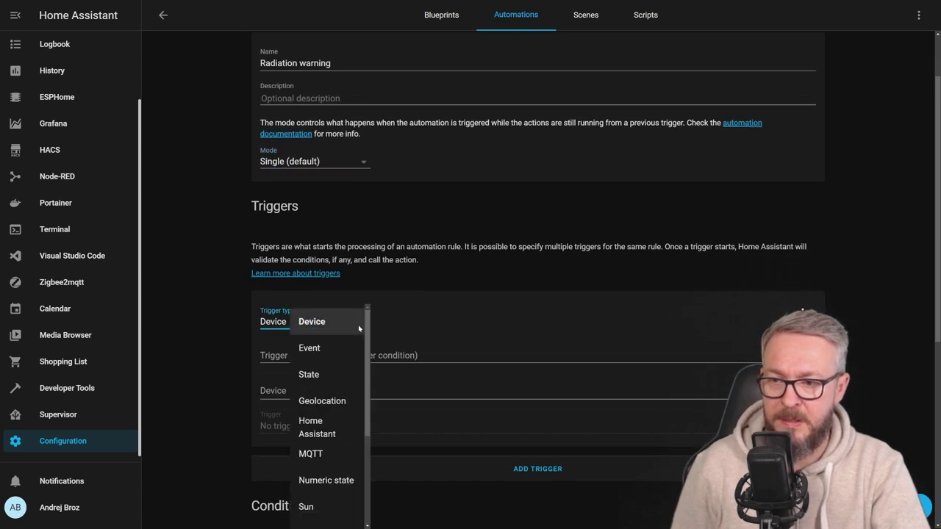
{"action": "left_click", "coordinate": [338, 324]}
{"action": "left_click", "coordinate": [373, 389]}
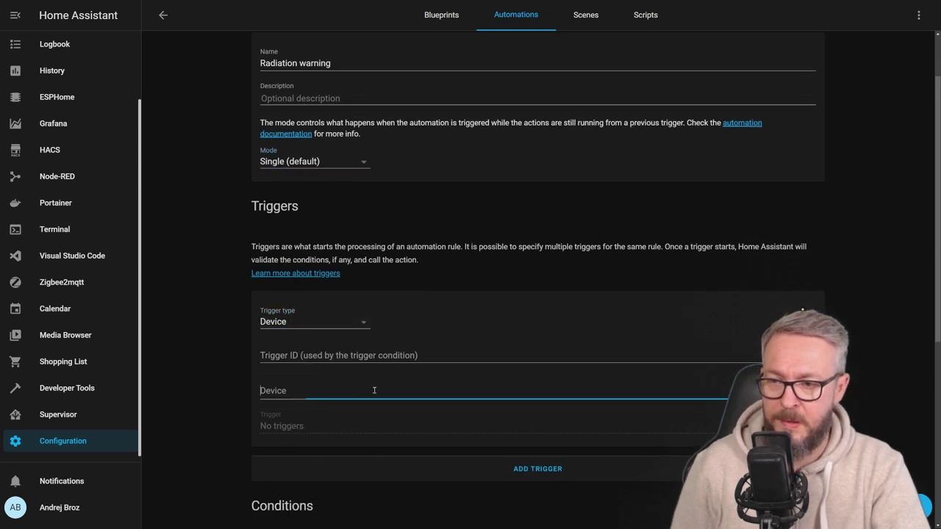
{"action": "type", "text": "gei"}
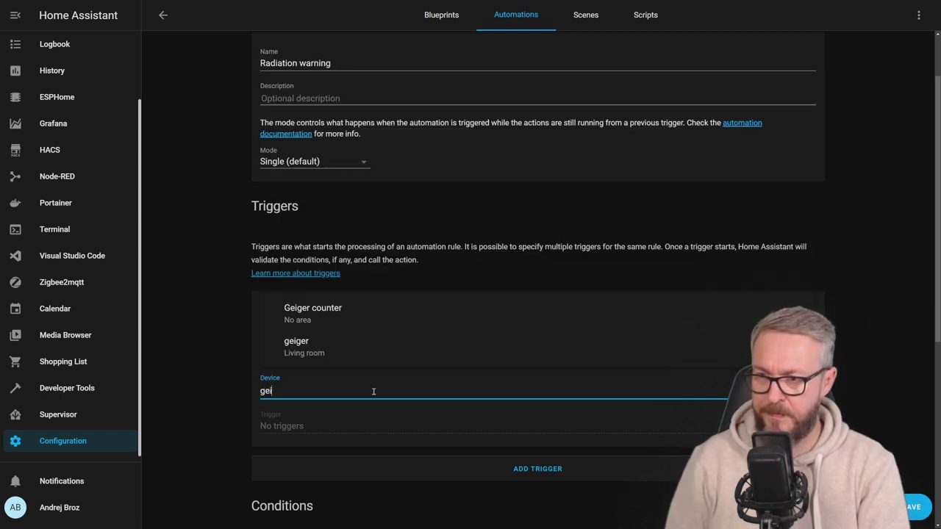
{"action": "left_click", "coordinate": [326, 313]}
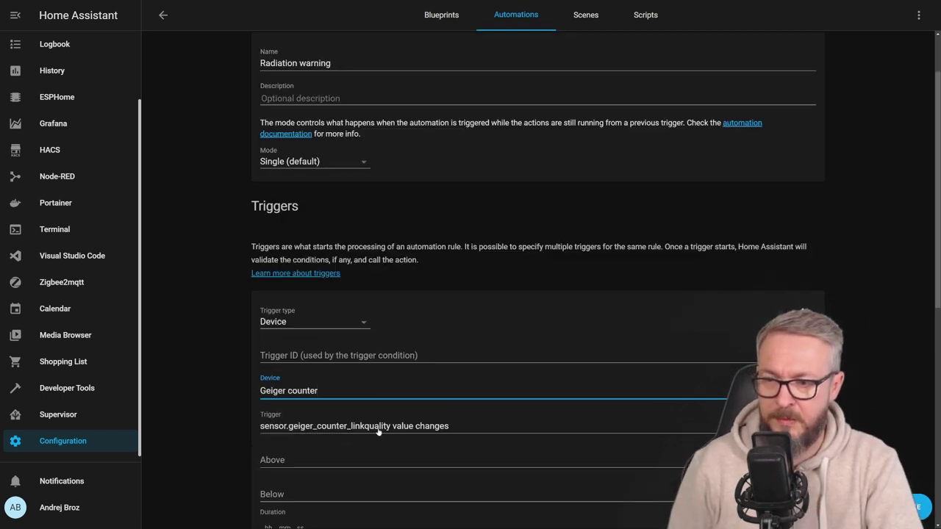
{"action": "left_click", "coordinate": [805, 427]}
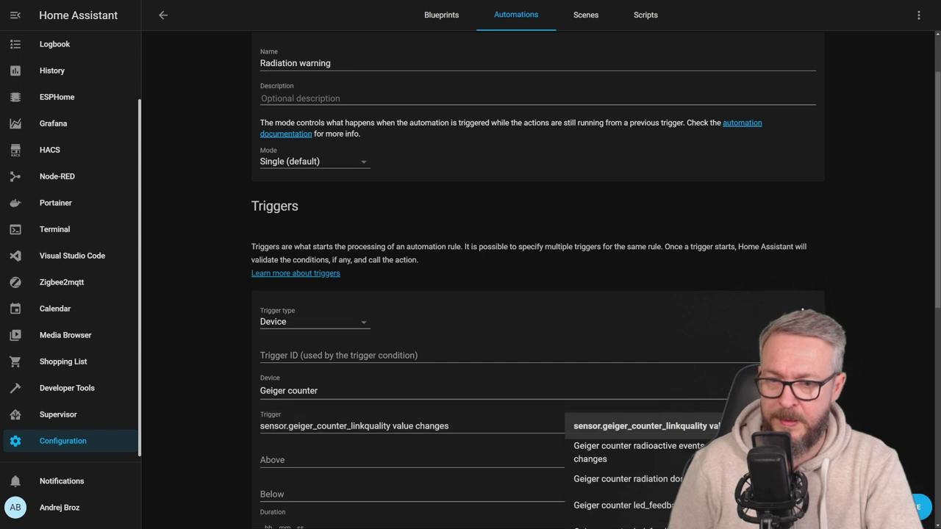
{"action": "scroll", "coordinate": [639, 471], "scroll_direction": "down", "scroll_amount": 3}
{"action": "scroll", "coordinate": [640, 471], "scroll_direction": "up", "scroll_amount": 3}
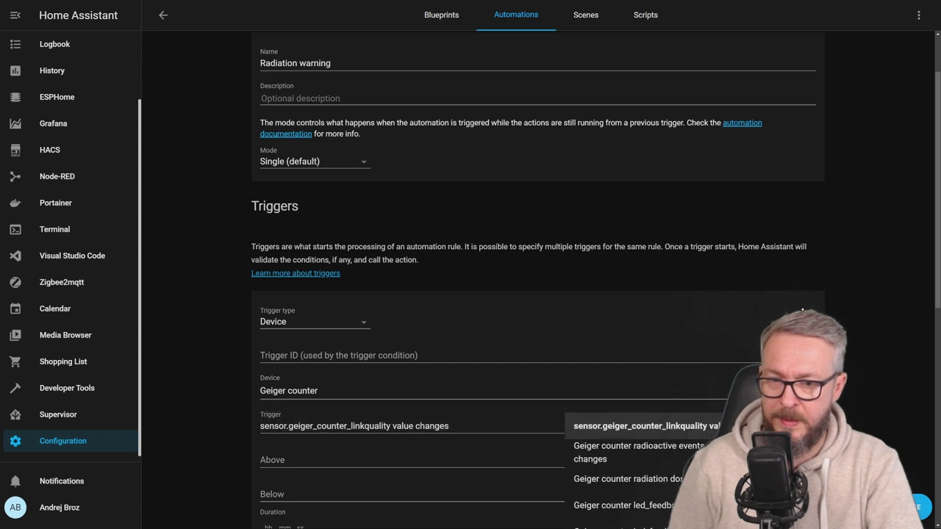
{"action": "left_click", "coordinate": [625, 451]}
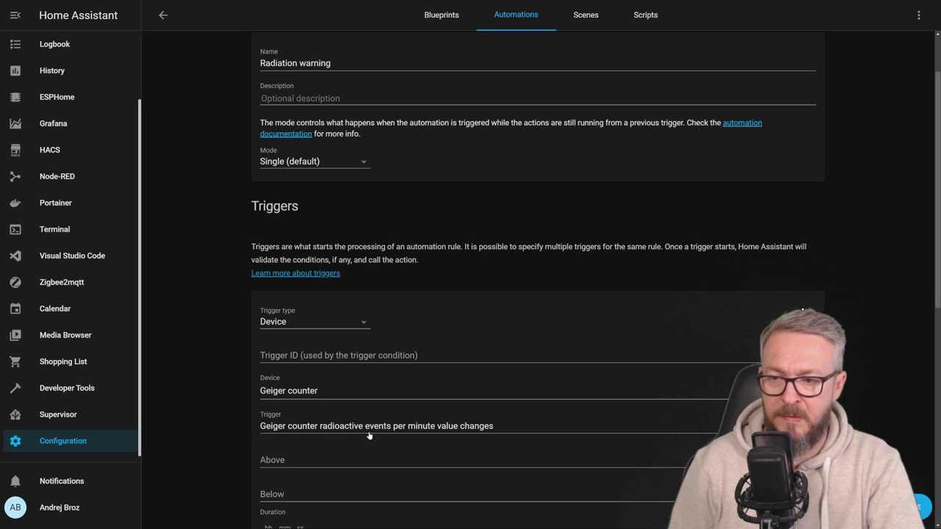
Set the trigger threshold to above 50 with a duration of 30 seconds.
{"action": "left_click", "coordinate": [345, 457]}
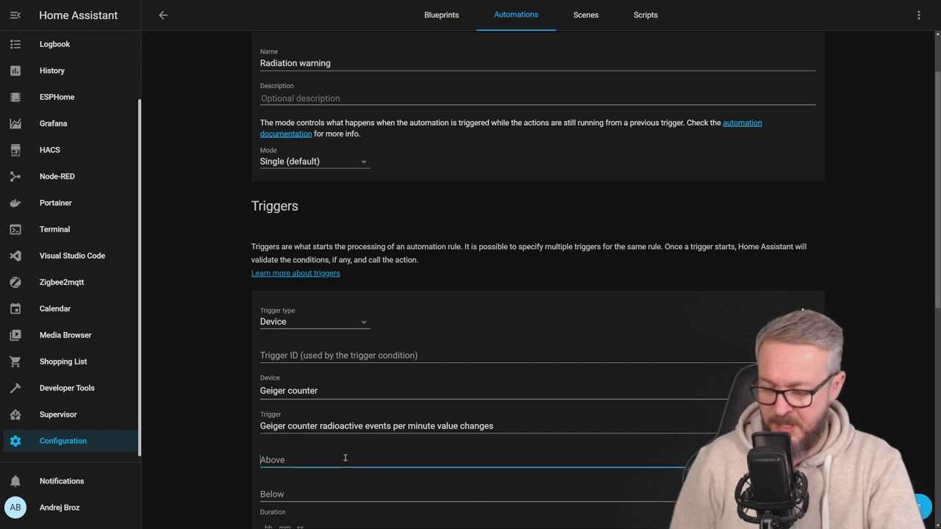
{"action": "type", "text": "50"}
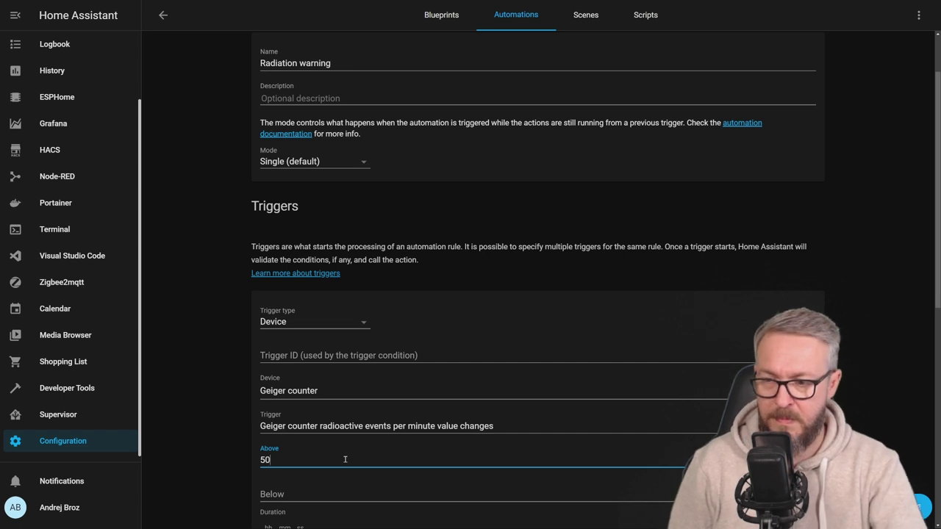
{"action": "scroll", "coordinate": [345, 458], "scroll_direction": "down", "scroll_amount": 3}
{"action": "left_click", "coordinate": [301, 322]}
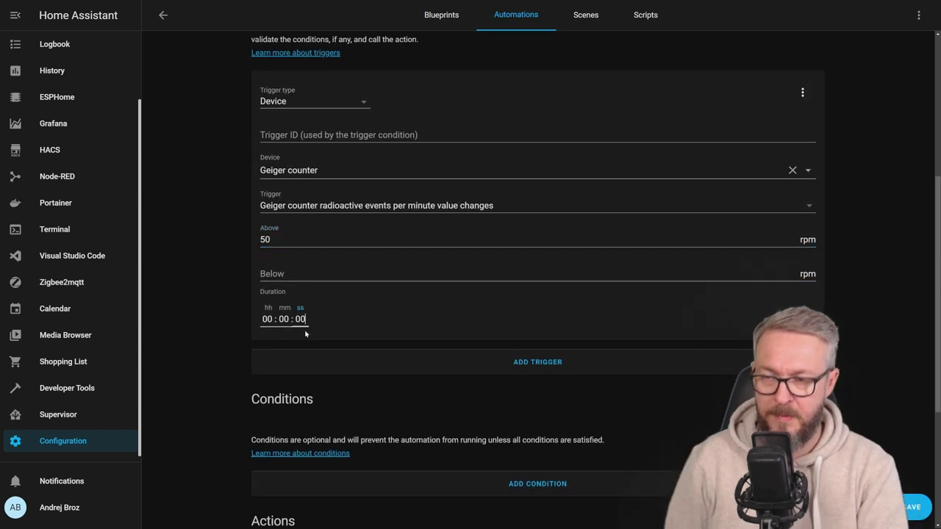
{"action": "type", "text": "30"}
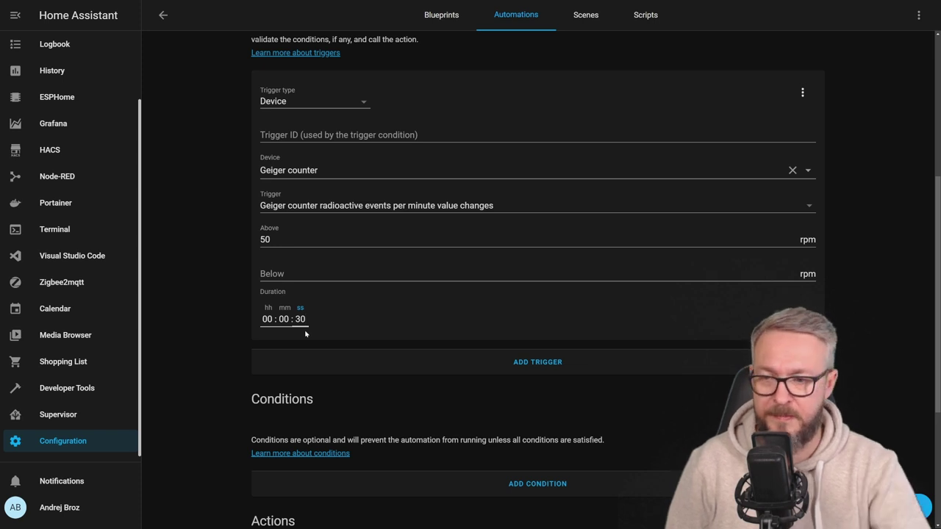
{"action": "scroll", "coordinate": [355, 351], "scroll_direction": "down", "scroll_amount": 3}
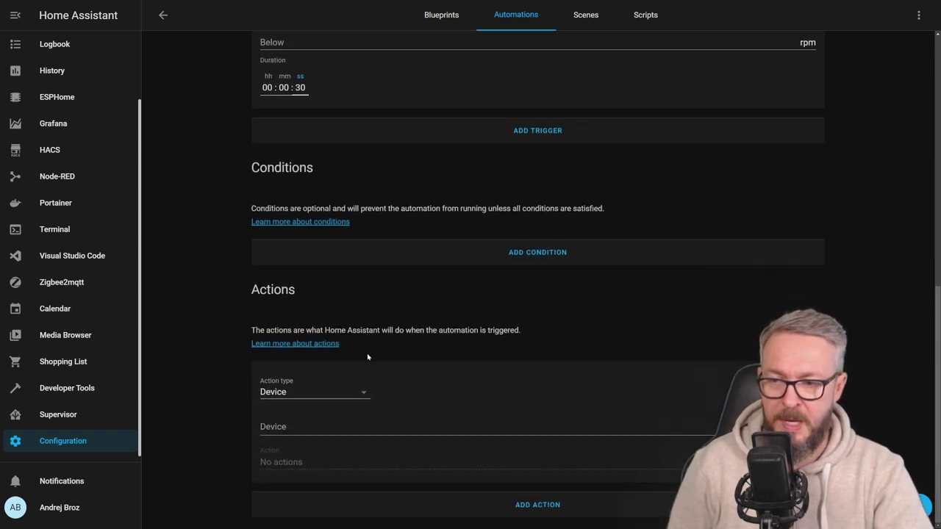
Make the action a Call service action using the bot's notify service.
{"action": "left_click", "coordinate": [356, 394]}
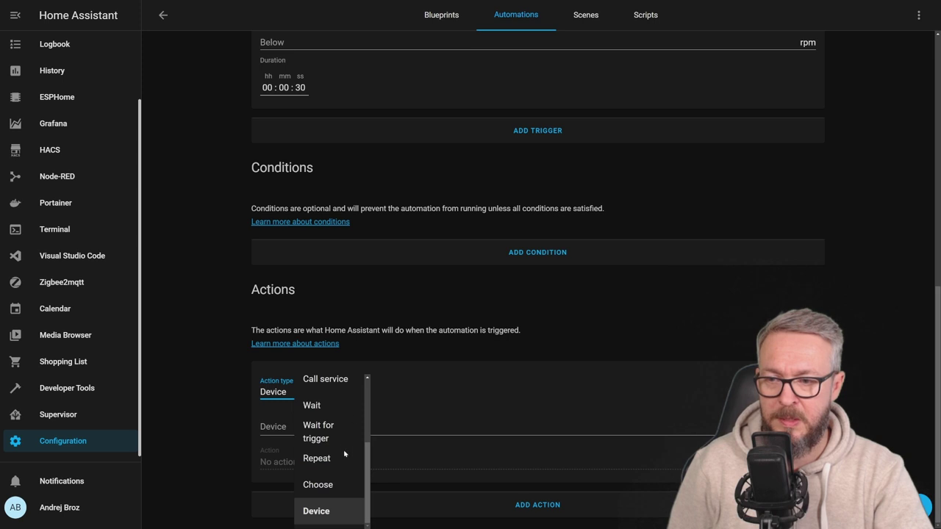
{"action": "left_click", "coordinate": [339, 387]}
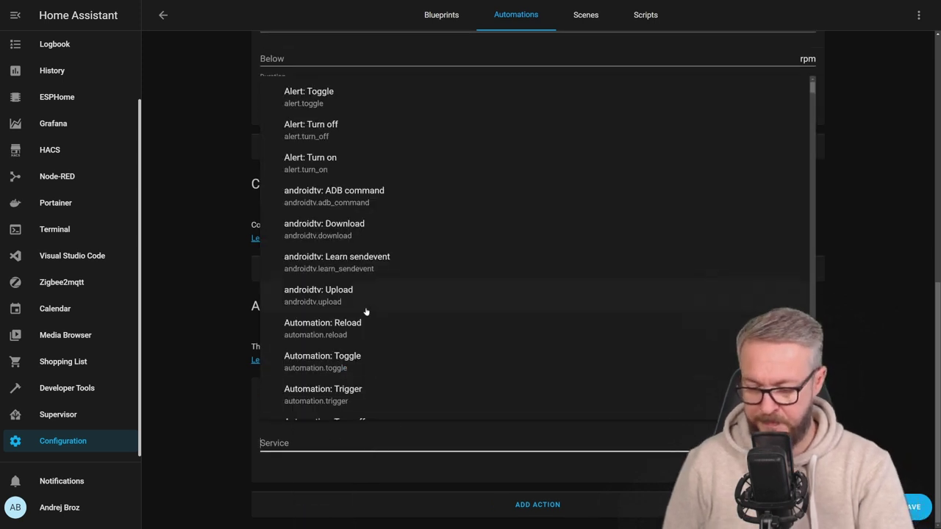
{"action": "type", "text": "not"}
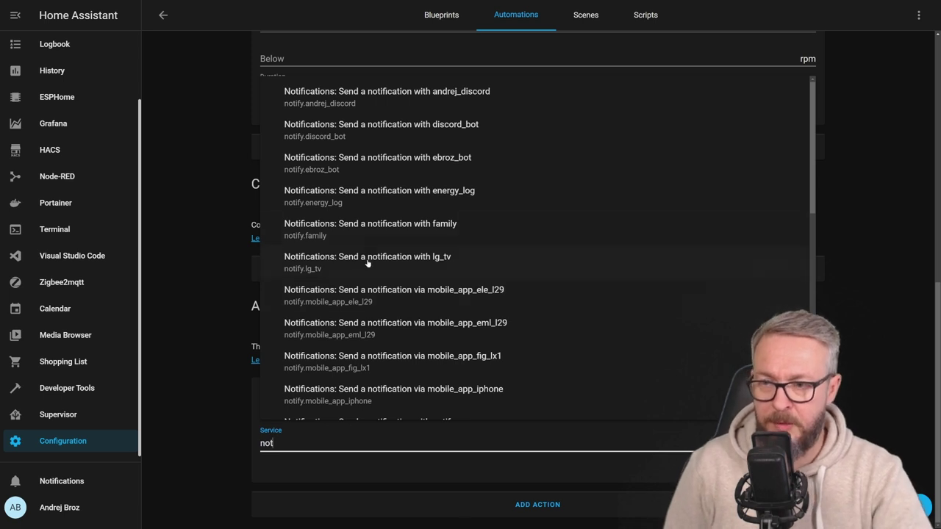
{"action": "left_click", "coordinate": [361, 169]}
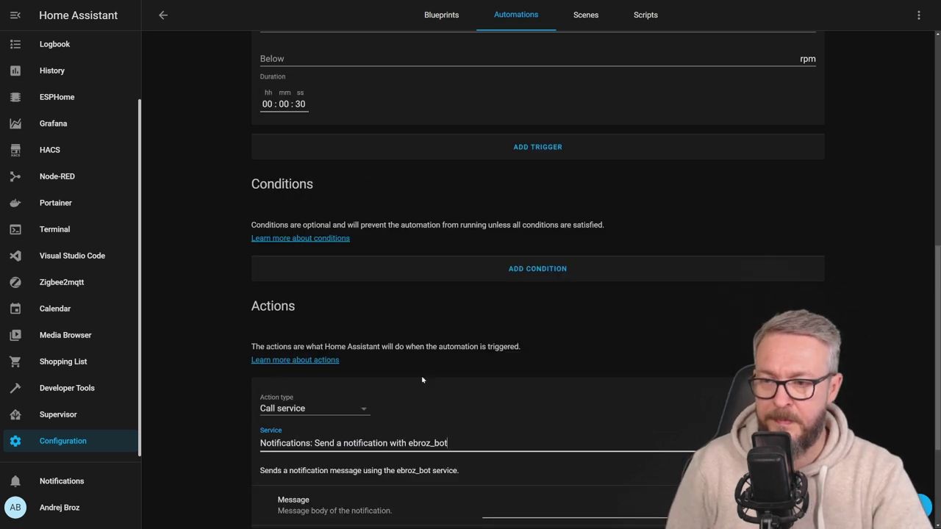
Write the message 'WARNING Radiation is over 50 counts per minute', correcting 40 to 50.
{"action": "scroll", "coordinate": [523, 451], "scroll_direction": "down", "scroll_amount": 1}
{"action": "left_click", "coordinate": [520, 438]}
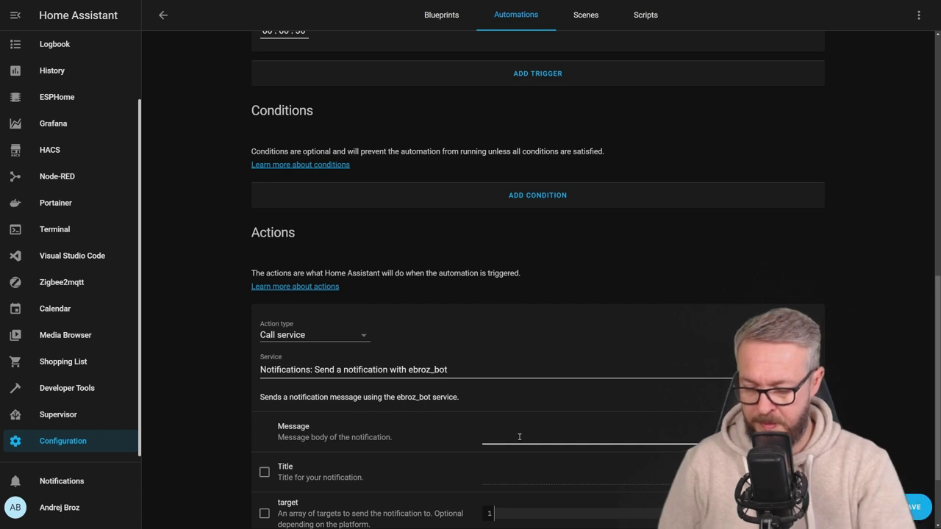
{"action": "type", "text": "WARNING"}
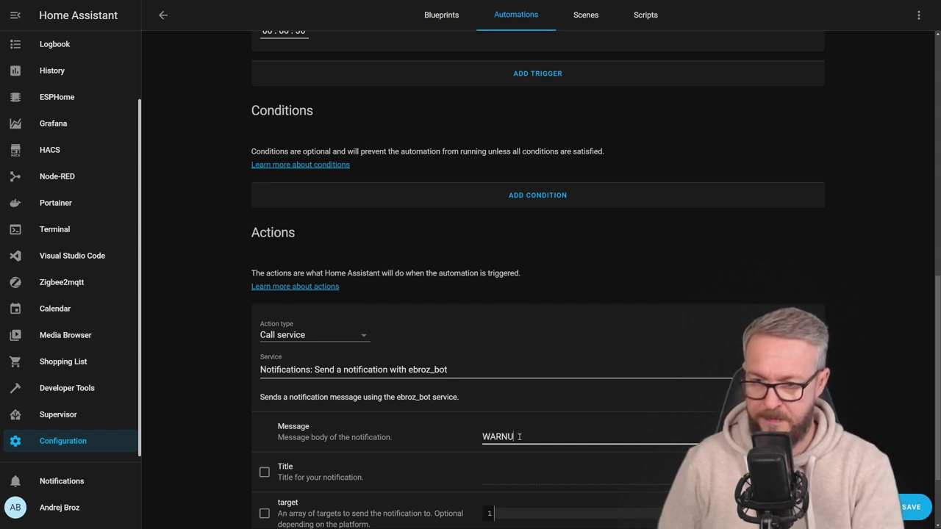
{"action": "type", "text": " -"}
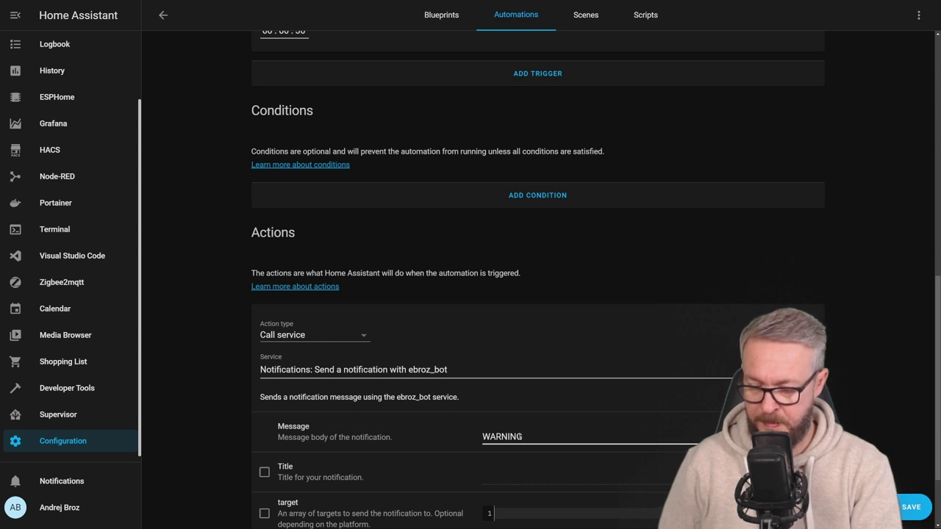
{"action": "type", "text": "Radiat"}
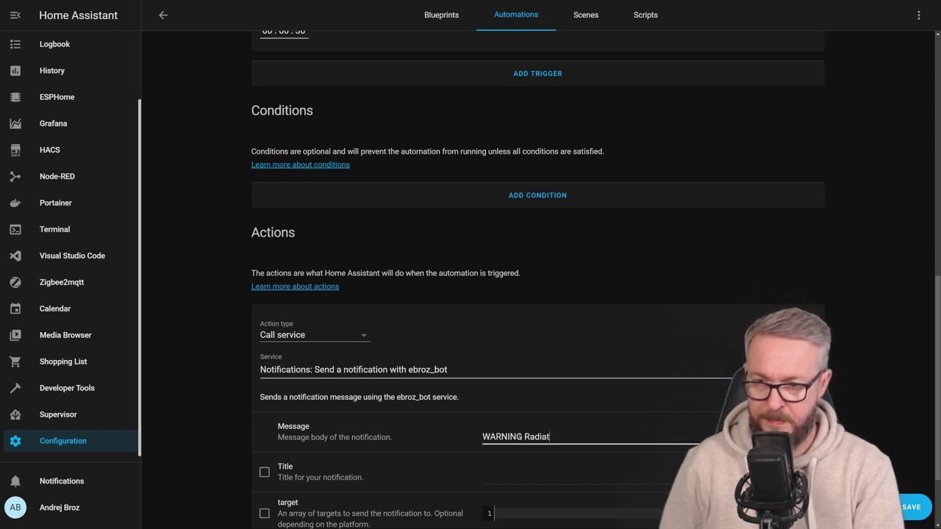
{"action": "type", "text": "ion is ov"}
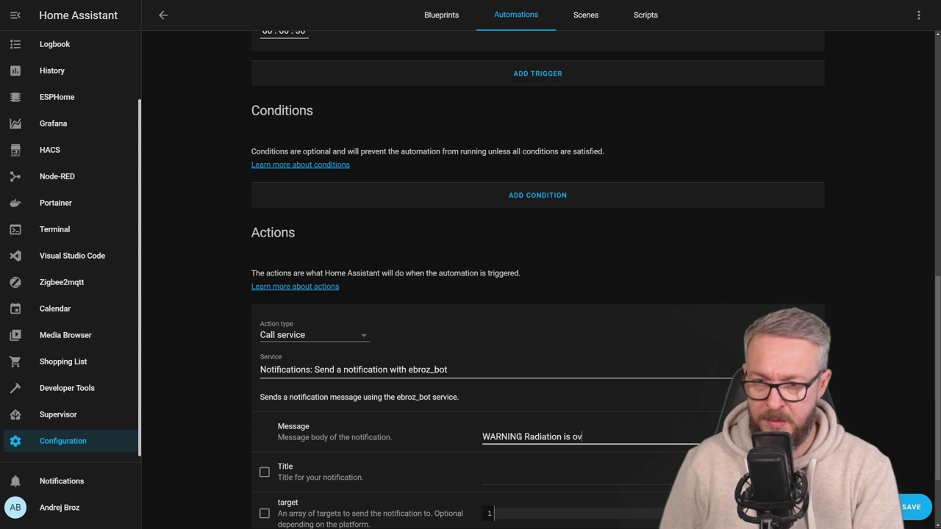
{"action": "type", "text": "er 40"}
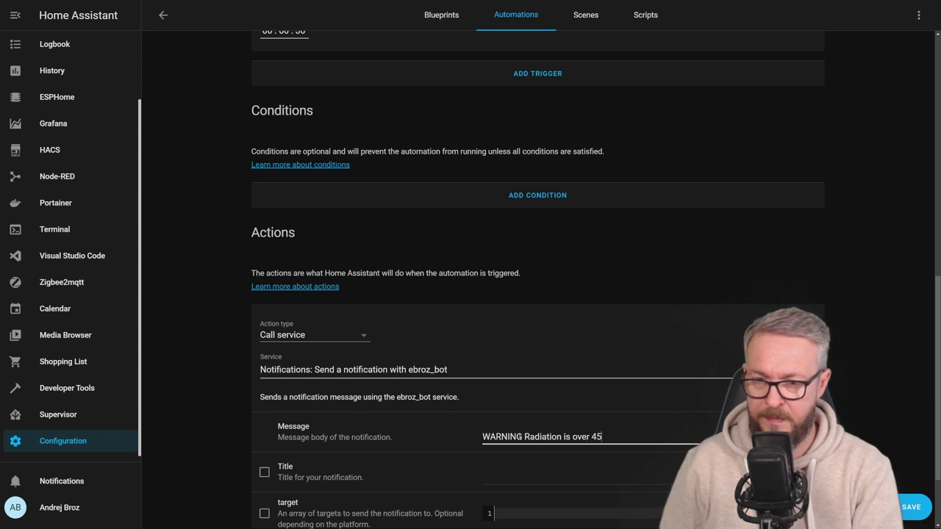
{"action": "key", "text": "BackSpace"}
{"action": "key", "text": "BackSpace"}
{"action": "type", "text": "50 counr"}
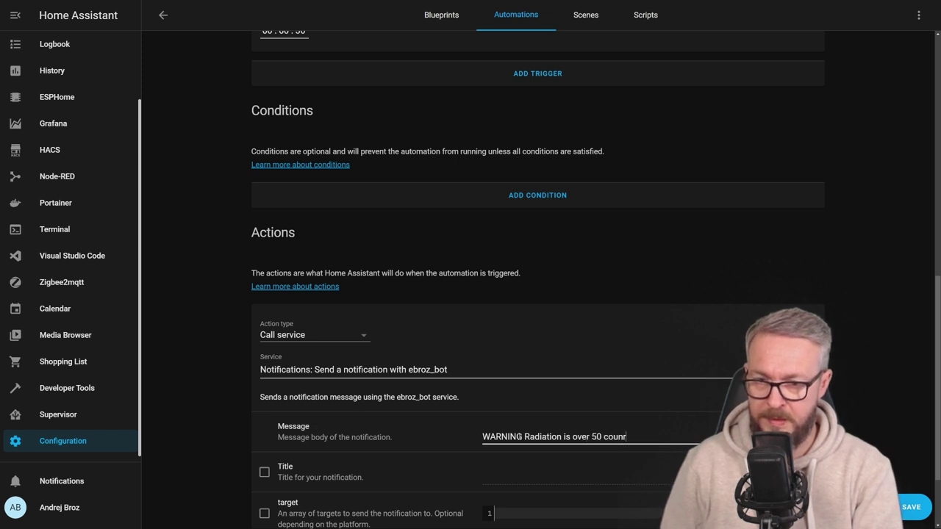
{"action": "key", "text": "BackSpace"}
{"action": "type", "text": "ts per minute"}
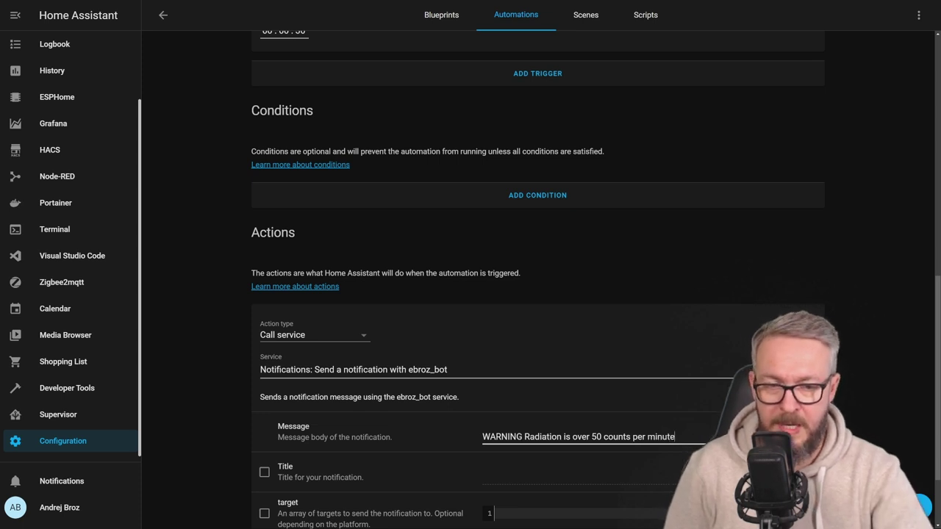
{"action": "key", "text": "Tab"}
{"action": "scroll", "coordinate": [666, 249], "scroll_direction": "up", "scroll_amount": 10}
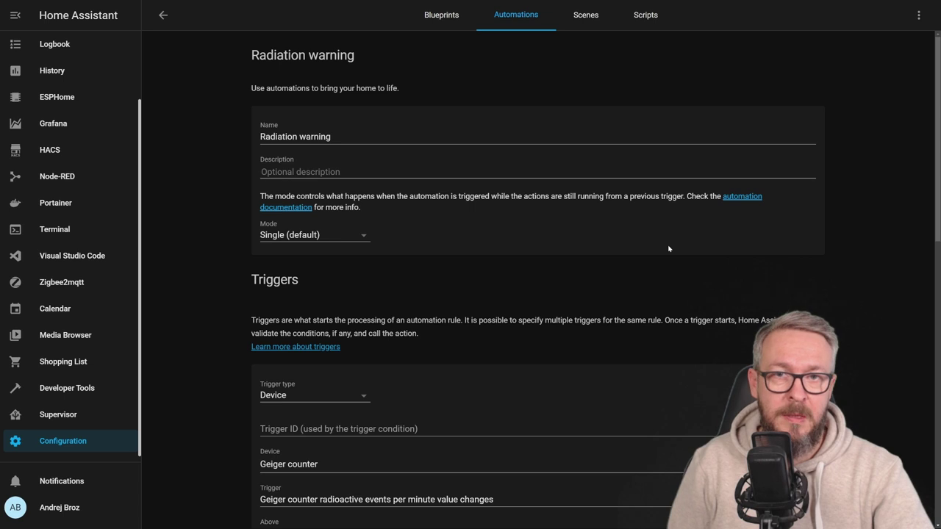
{"action": "scroll", "coordinate": [512, 286], "scroll_direction": "down", "scroll_amount": 2}
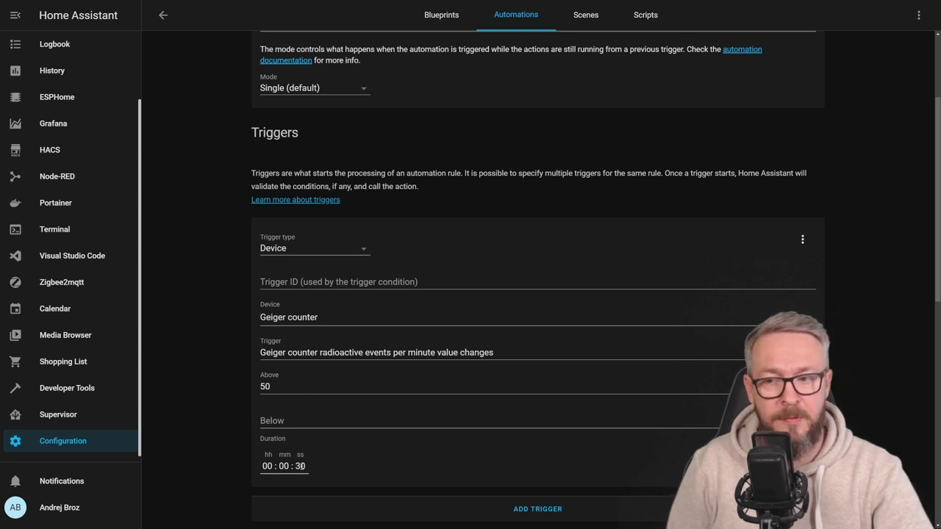
{"action": "scroll", "coordinate": [301, 466], "scroll_direction": "down", "scroll_amount": 5}
{"action": "scroll", "coordinate": [304, 469], "scroll_direction": "down", "scroll_amount": 2}
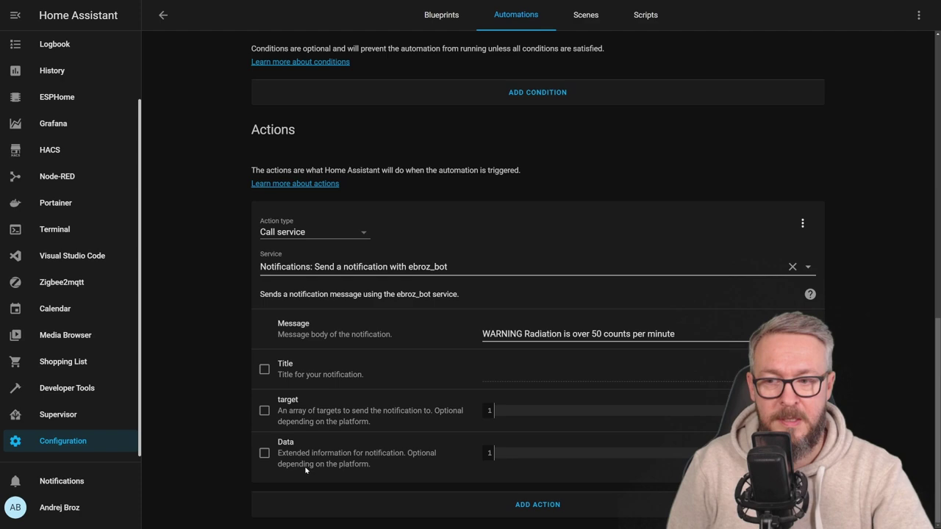